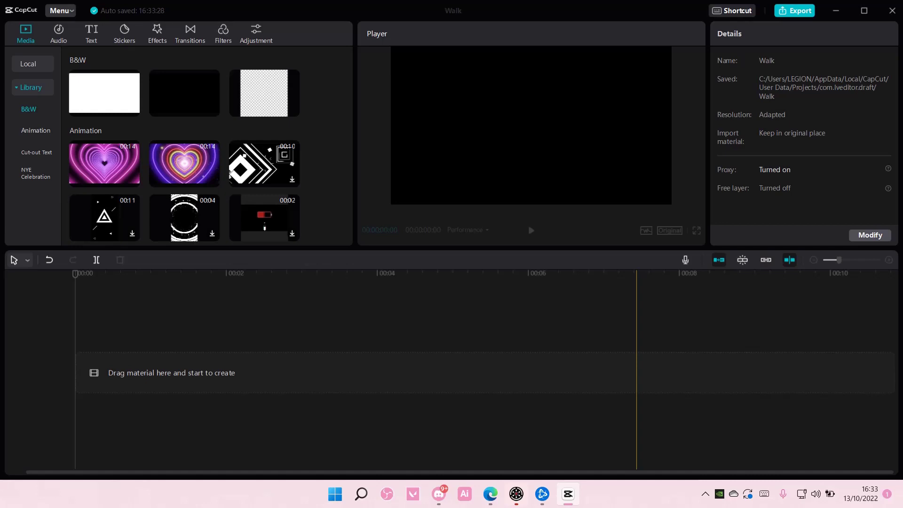
# Step: Record a roughly 2.6-second microphone voiceover (Record4) onto the timeline and close the Record panel
pyautogui.click(685, 262)
pyautogui.click(721, 97)
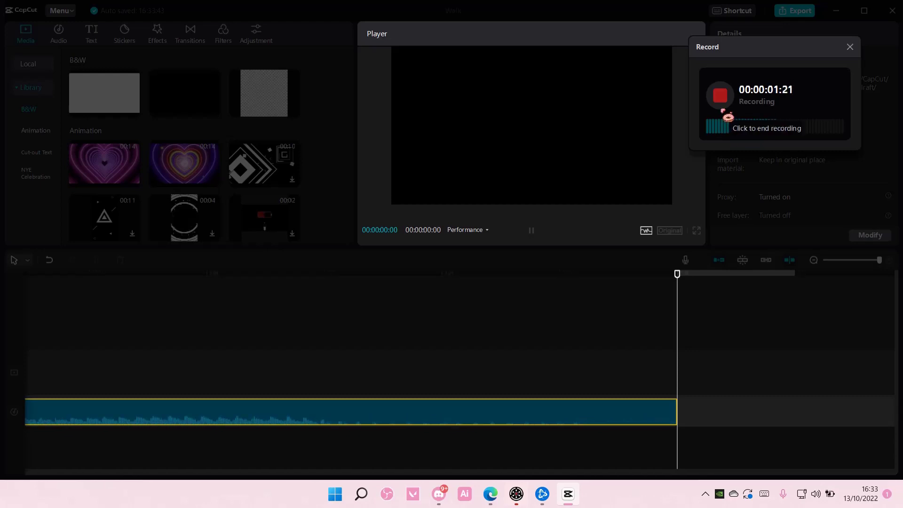
pyautogui.click(726, 113)
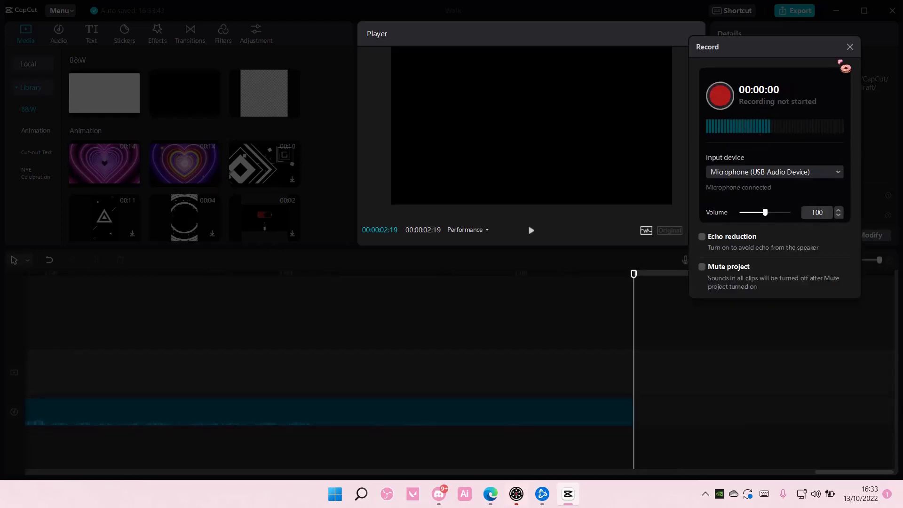
pyautogui.click(850, 47)
pyautogui.click(814, 261)
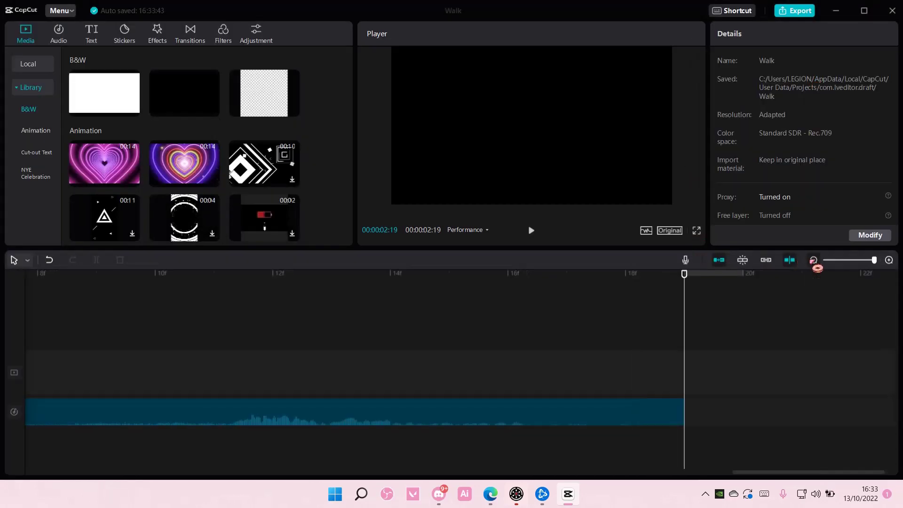
pyautogui.click(814, 260)
pyautogui.click(814, 260)
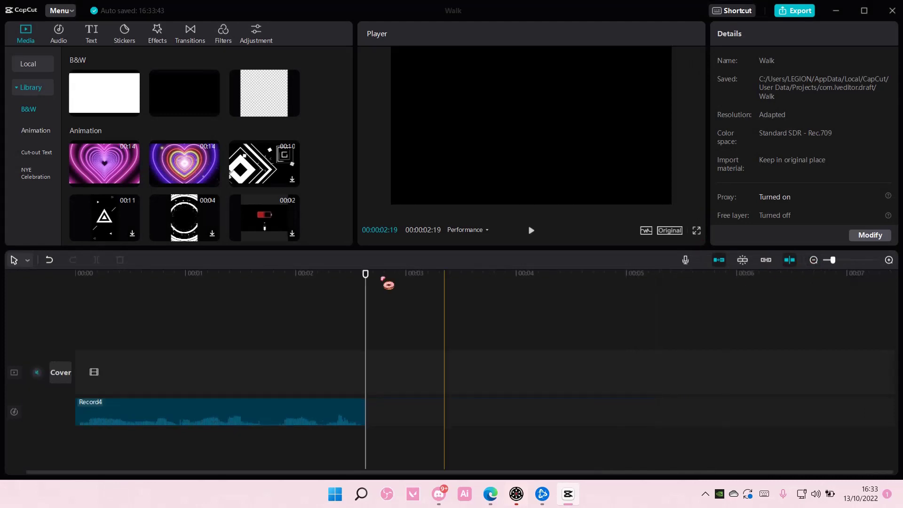
# Step: Auto-caption the voice clip into 'saying something' and 'random first' caption clips
pyautogui.click(93, 40)
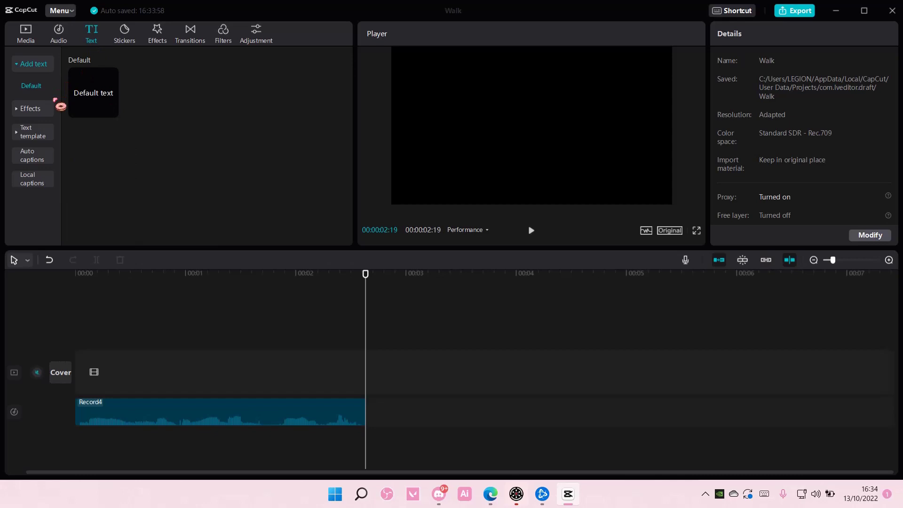
pyautogui.click(31, 160)
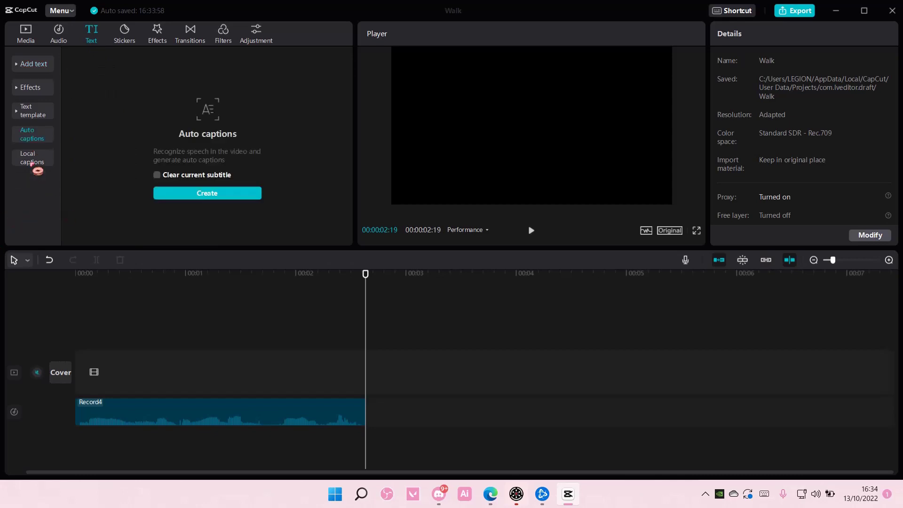
pyautogui.click(198, 195)
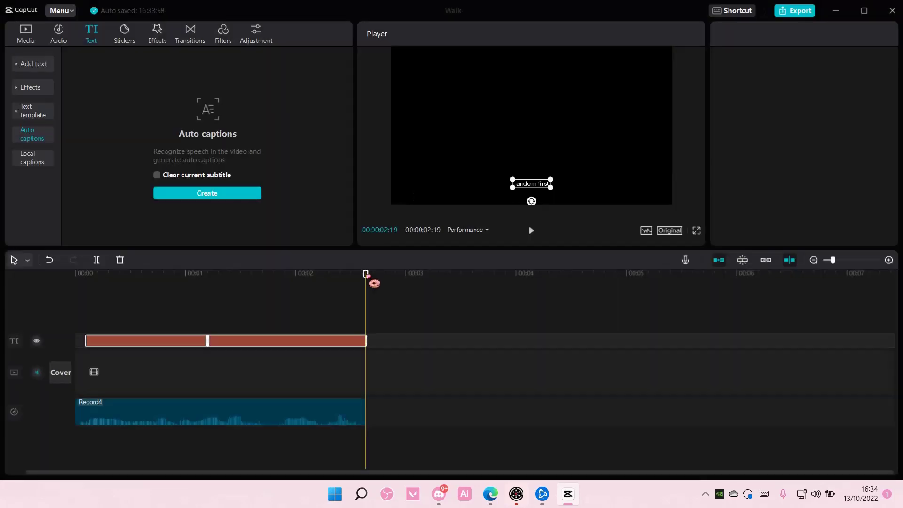
pyautogui.moveTo(366, 283); pyautogui.dragTo(234, 285)
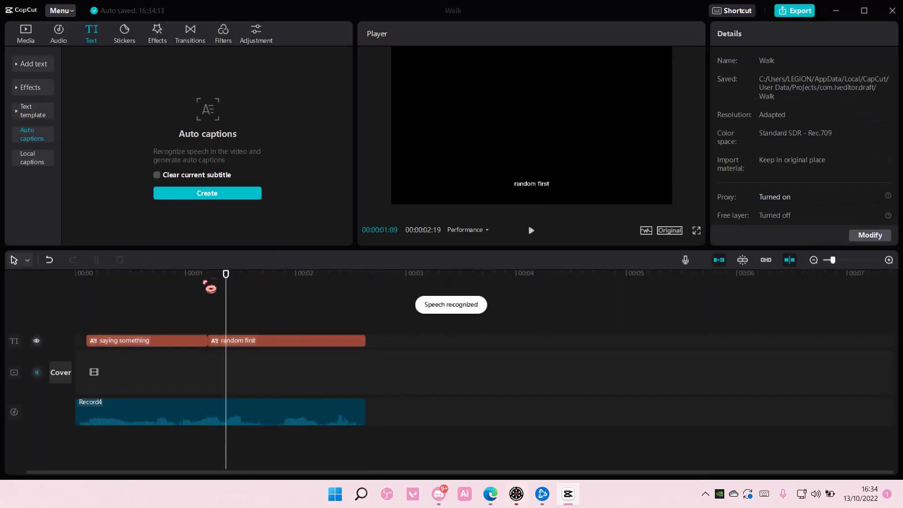
pyautogui.click(164, 285)
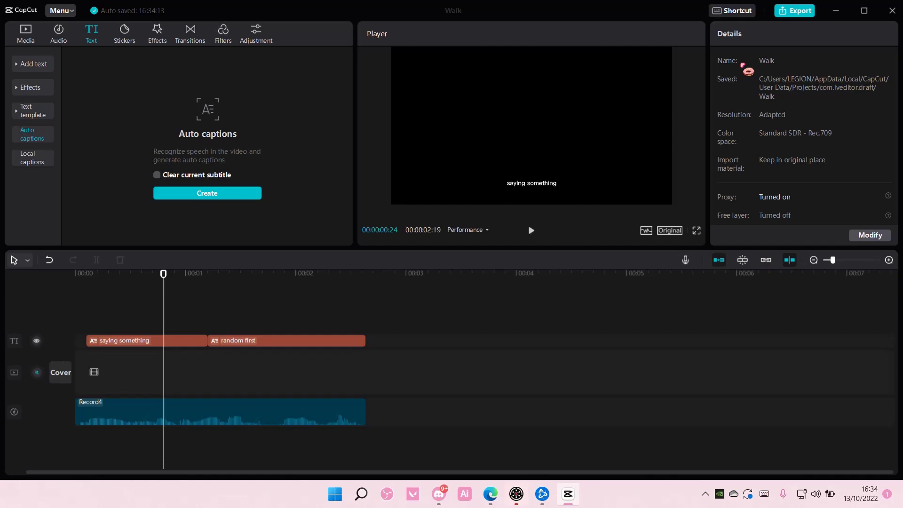
# Step: Set the captions to font size 15 in Sudtipos - Identa Black
pyautogui.click(201, 342)
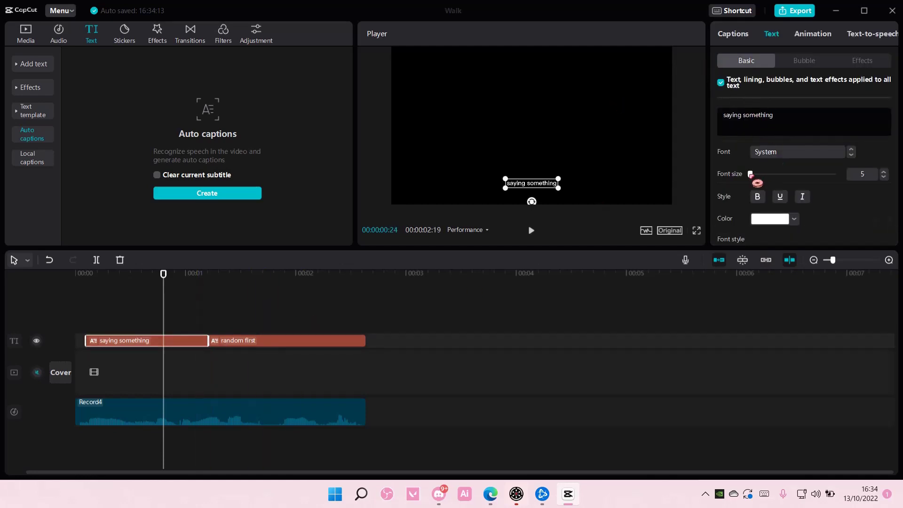
pyautogui.moveTo(760, 183); pyautogui.dragTo(762, 183)
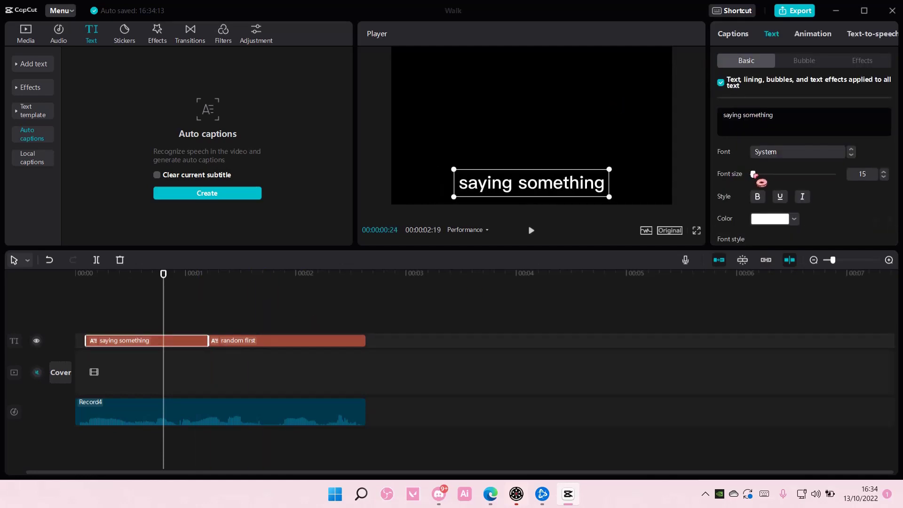
pyautogui.click(783, 154)
pyautogui.click(799, 108)
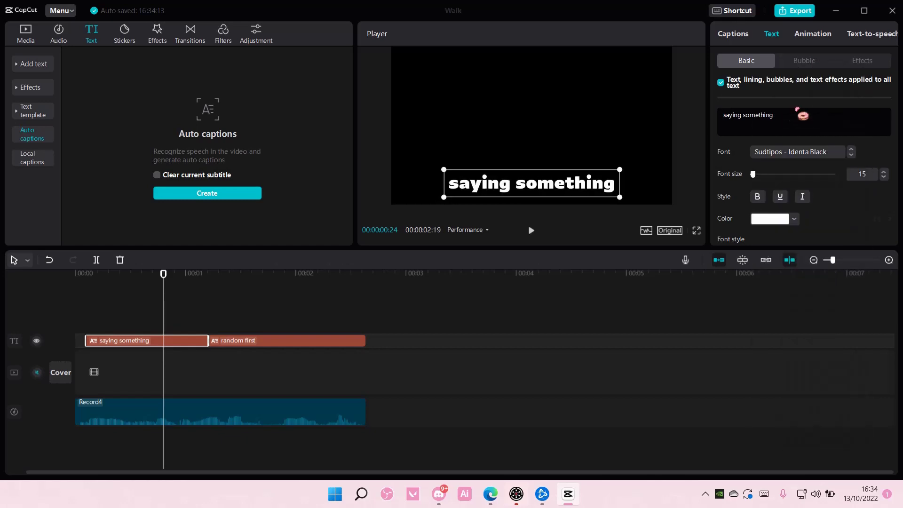
pyautogui.moveTo(176, 286)
pyautogui.mouseDown()
pyautogui.moveTo(236, 287)
pyautogui.moveTo(212, 296)
pyautogui.moveTo(244, 302)
pyautogui.moveTo(146, 317)
pyautogui.mouseUp()
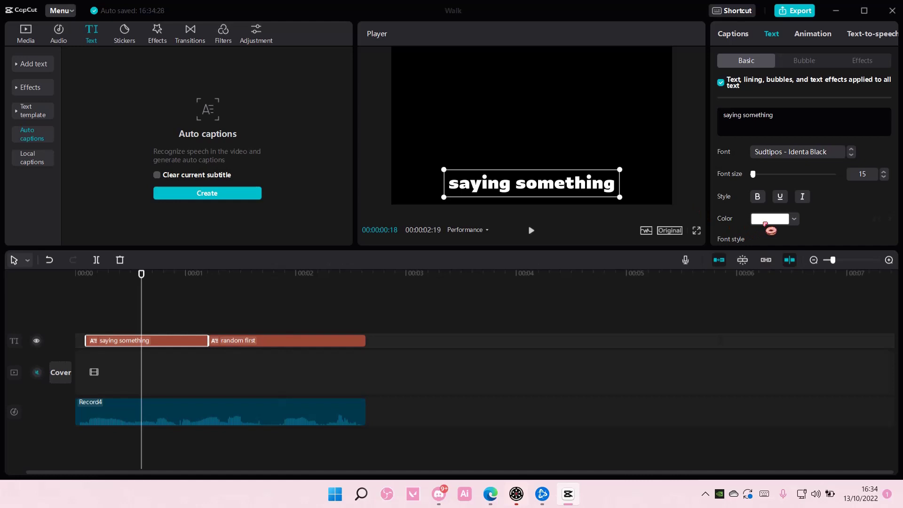
# Step: Apply the pink-outlined Font style preset to both captions, then reselect 'saying something'
pyautogui.click(766, 222)
pyautogui.scroll(-2, 833, 224)
pyautogui.scroll(-2, 842, 224)
pyautogui.click(845, 182)
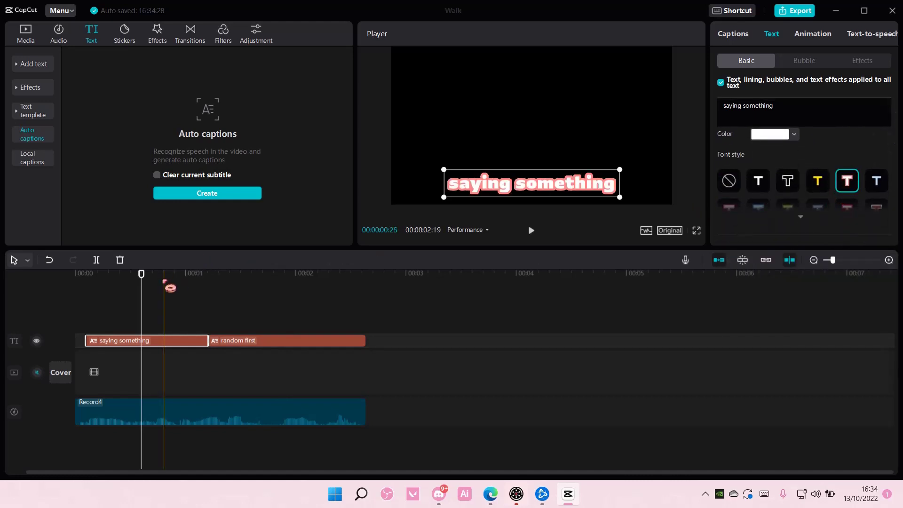
pyautogui.click(270, 302)
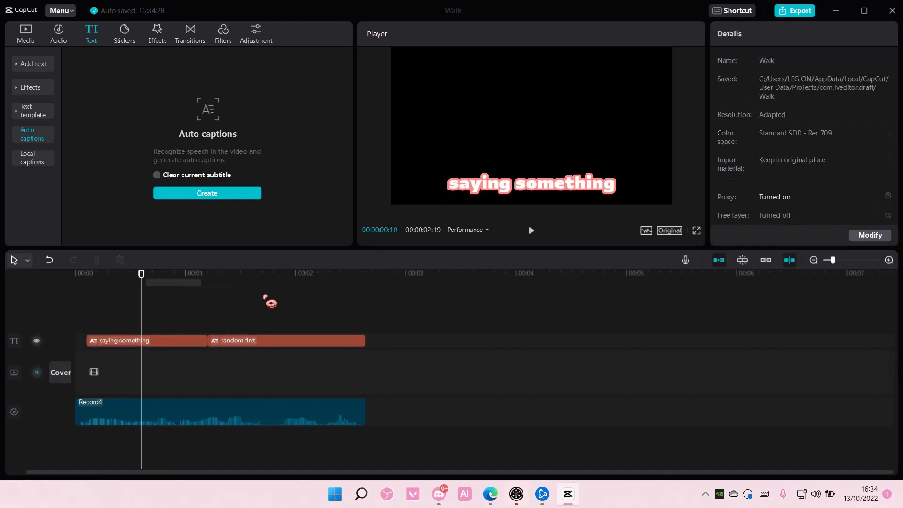
pyautogui.click(238, 304)
pyautogui.click(186, 314)
pyautogui.click(200, 344)
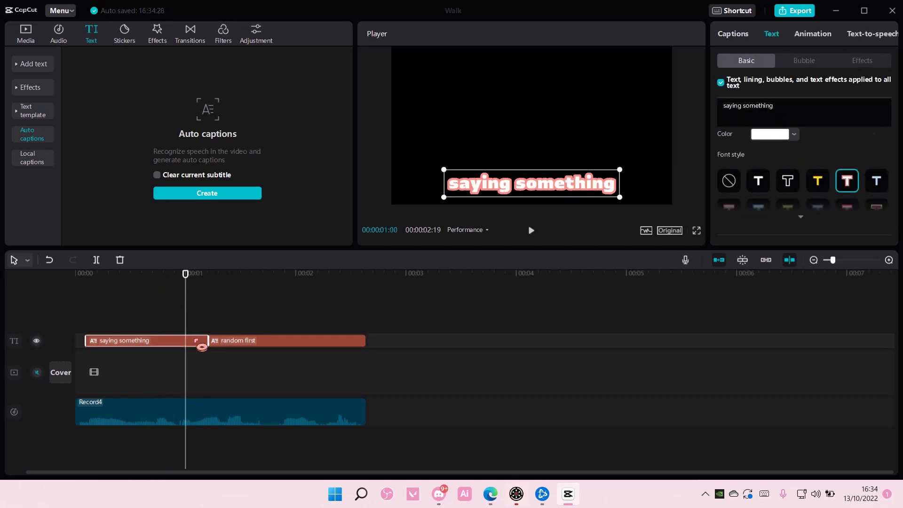
# Step: Turn off 'applied to all text' and select the 'random first' caption
pyautogui.click(722, 84)
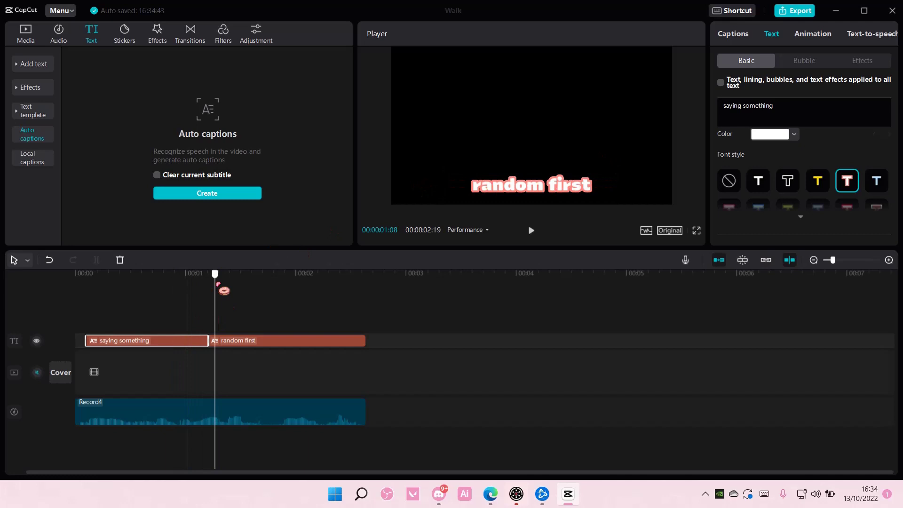
pyautogui.click(239, 304)
pyautogui.click(261, 343)
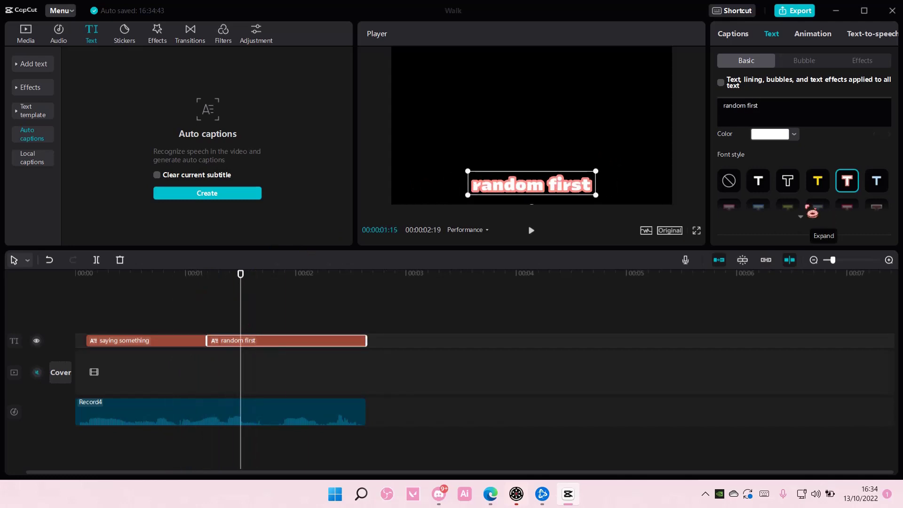
# Step: Try several Font style presets on 'random first', settling on the blue-grey outline
pyautogui.click(818, 183)
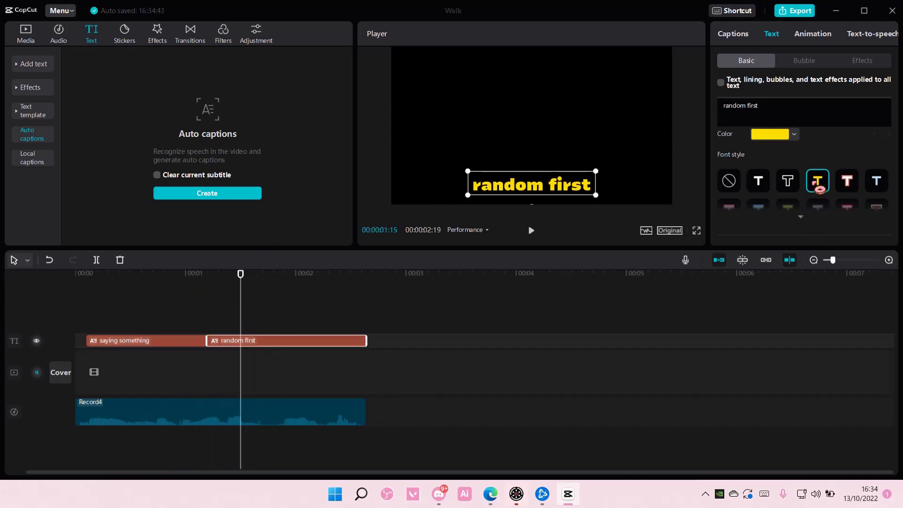
pyautogui.click(876, 185)
pyautogui.scroll(-1, 819, 187)
pyautogui.click(814, 185)
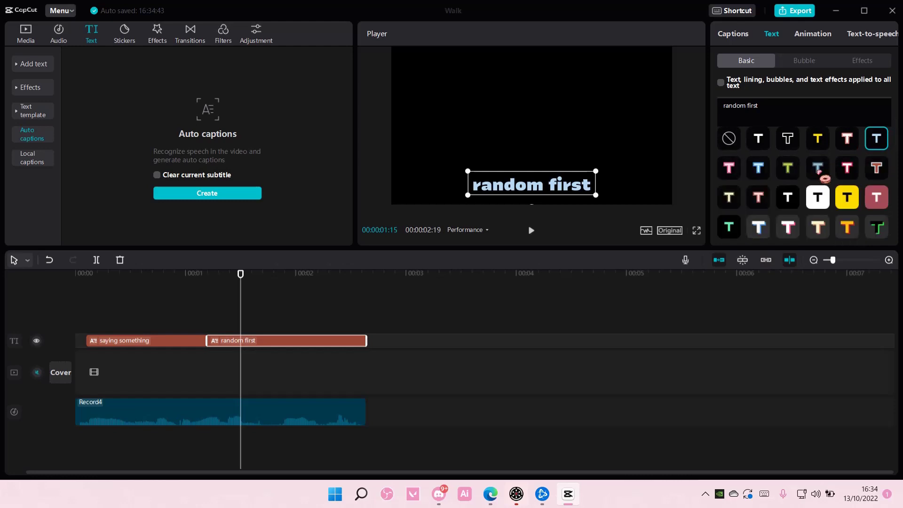
pyautogui.click(818, 168)
pyautogui.click(223, 283)
pyautogui.moveTo(210, 286); pyautogui.dragTo(158, 302)
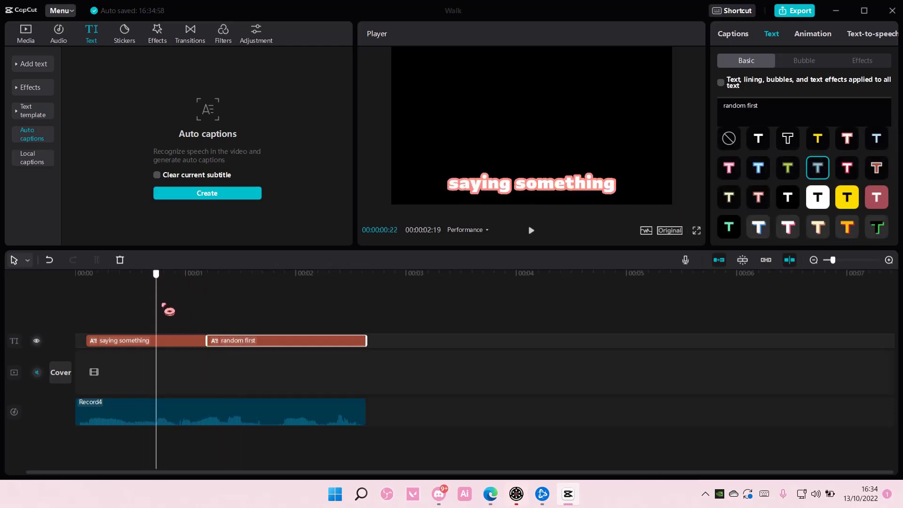
pyautogui.moveTo(159, 303); pyautogui.dragTo(254, 306)
pyautogui.click(254, 306)
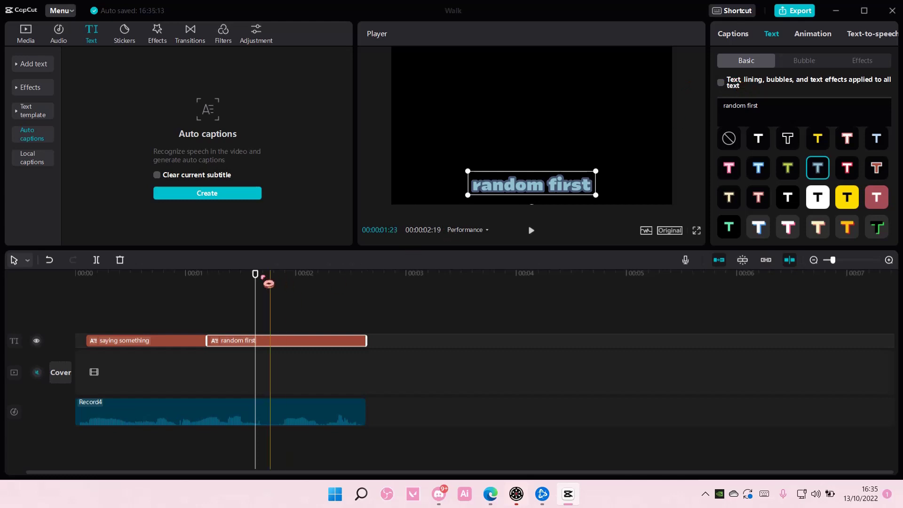
pyautogui.moveTo(257, 275)
pyautogui.mouseDown()
pyautogui.moveTo(172, 277)
pyautogui.moveTo(244, 285)
pyautogui.moveTo(168, 287)
pyautogui.mouseUp()
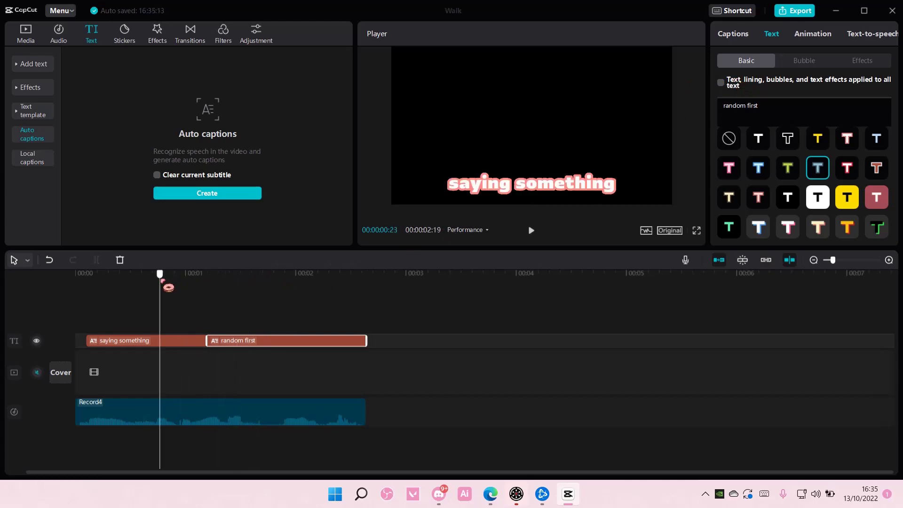